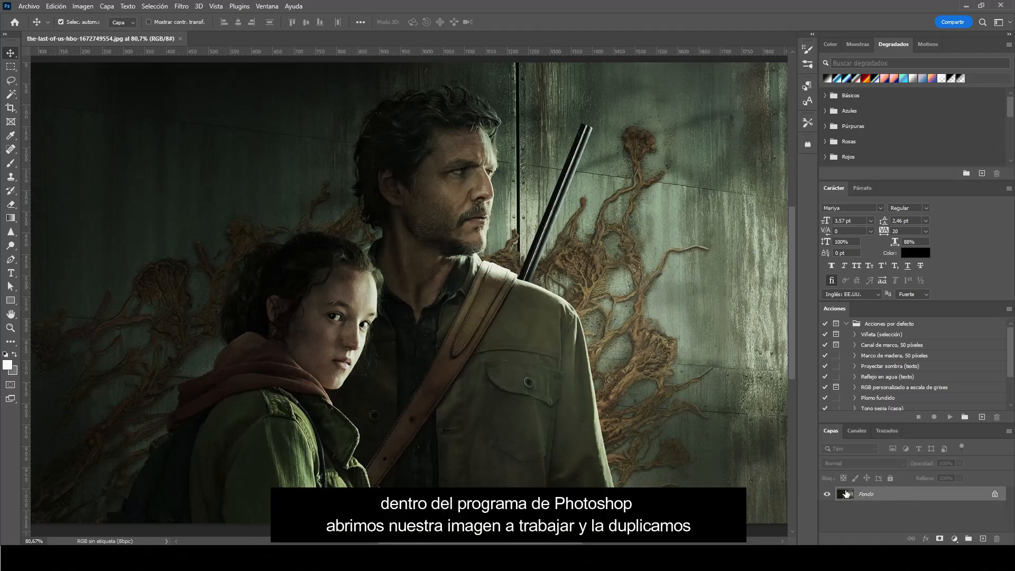
Duplicate the background layer and rename the copy MODELO.
left_click_drag(983, 497, 981, 538)
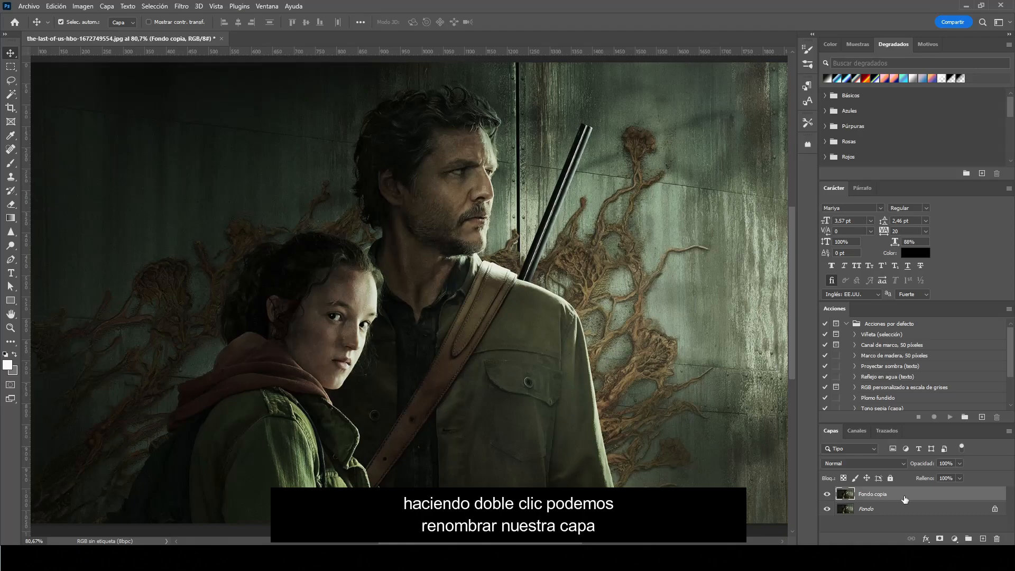
double_click(861, 494)
type("MODELO")
key("Return")
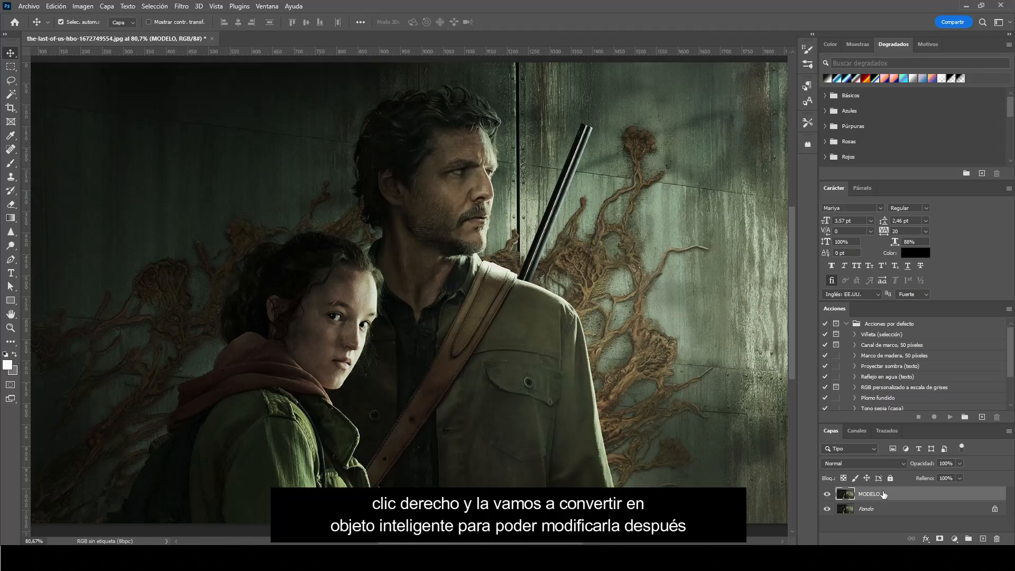
Convert the MODELO layer to a smart object and give it the gray (Gris) layer color label.
right_click(895, 495)
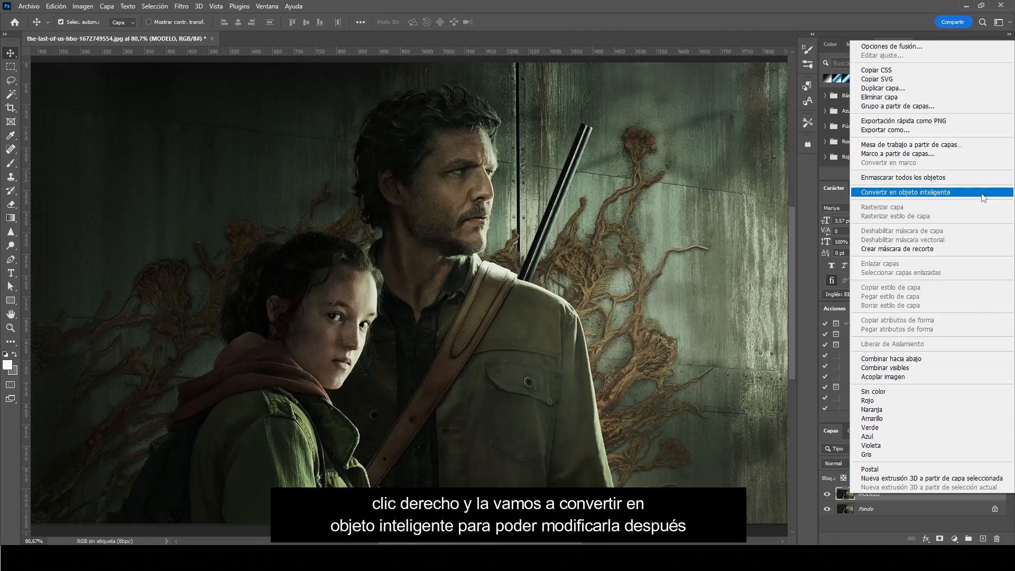
left_click(982, 197)
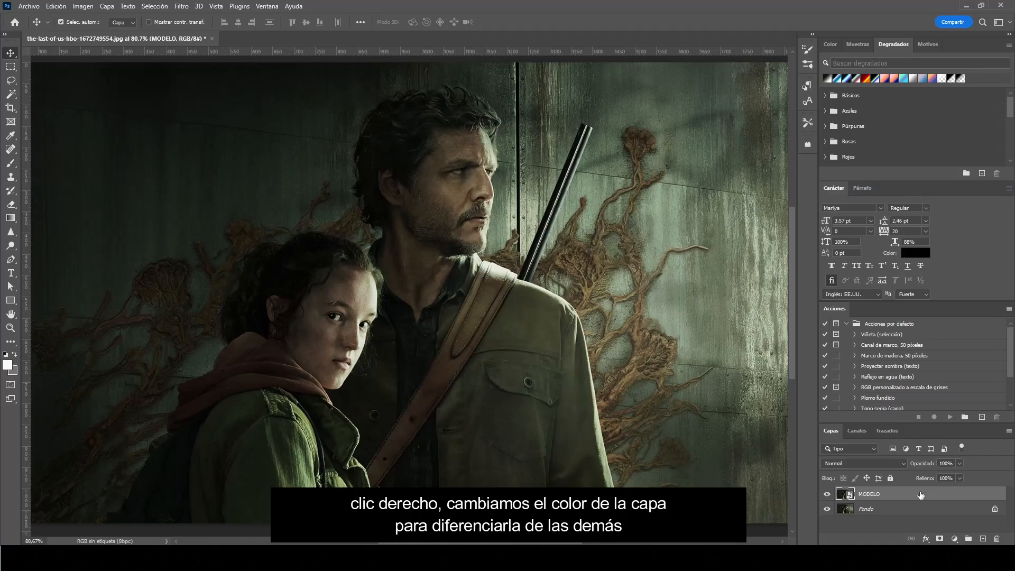
right_click(903, 493)
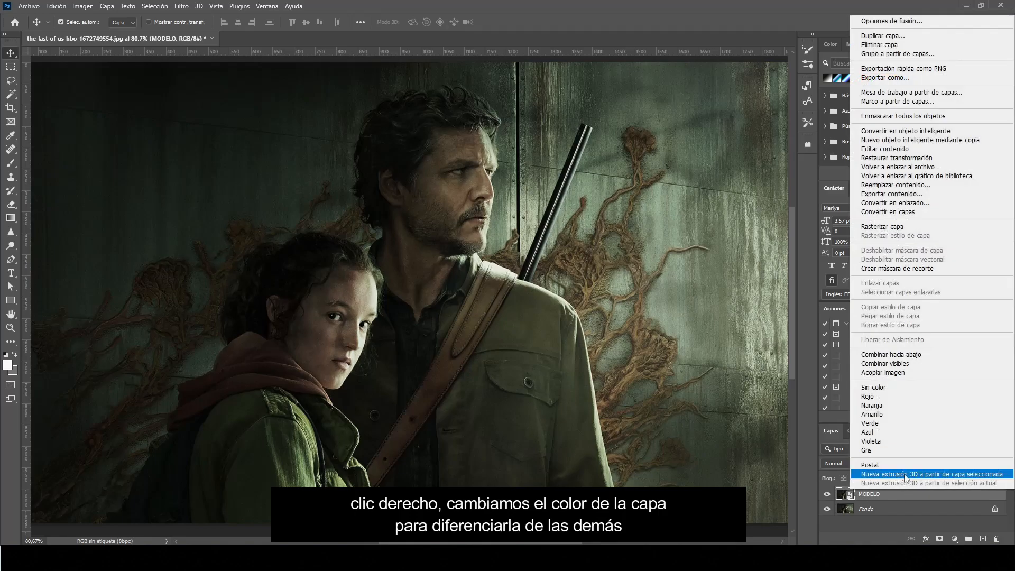
left_click(906, 451)
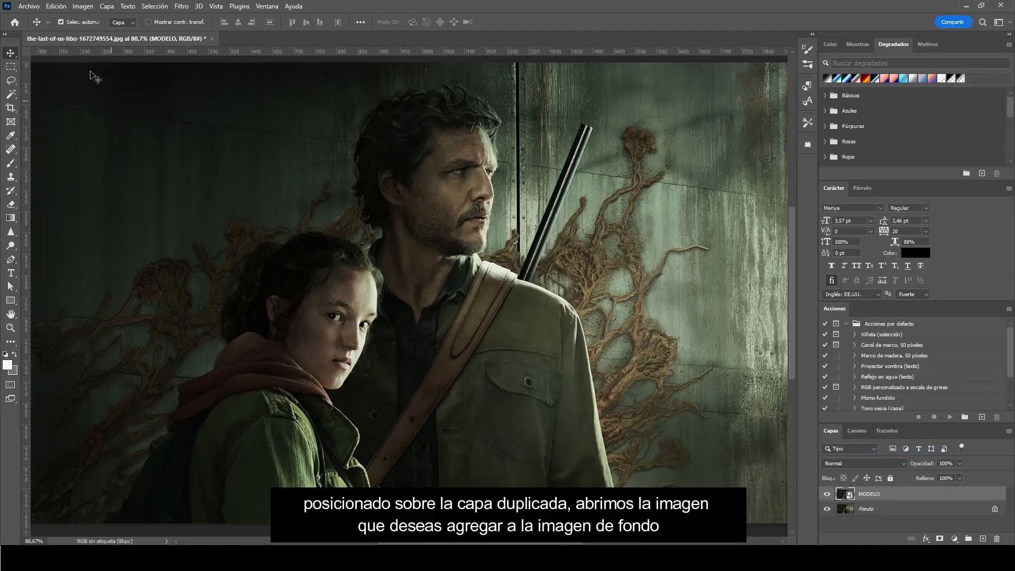
left_click(29, 7)
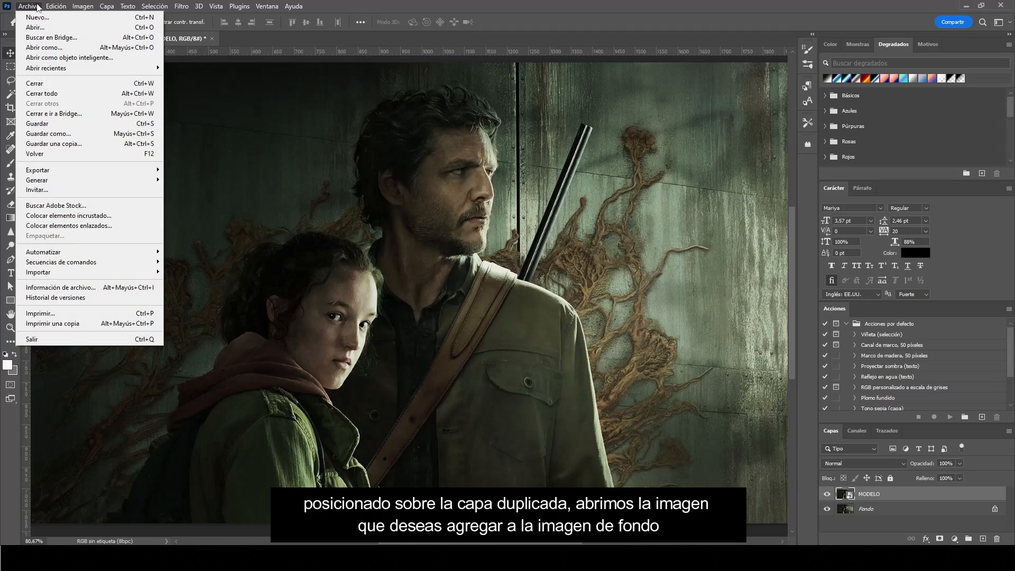
left_click(127, 216)
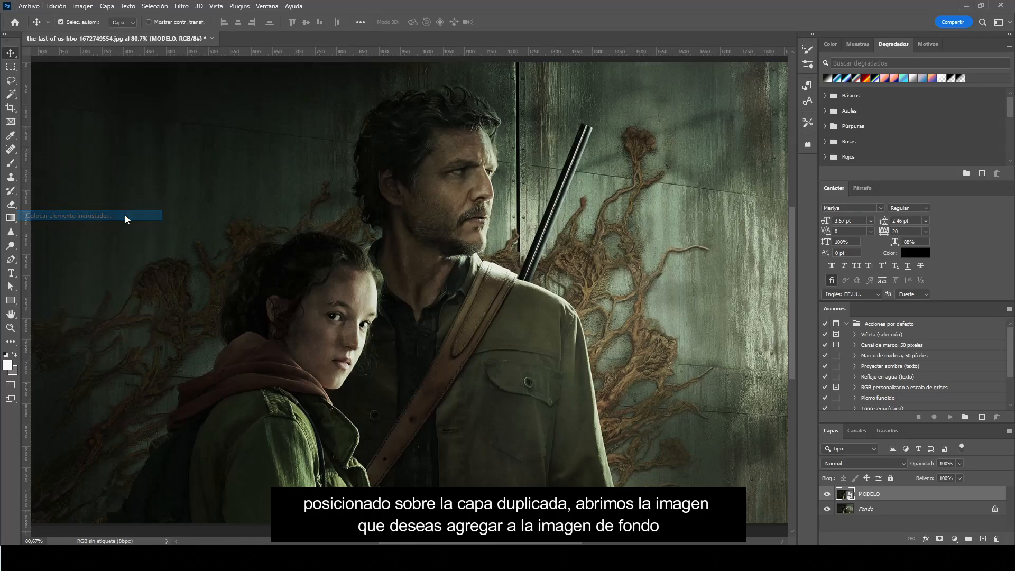
left_click(181, 126)
double_click(181, 126)
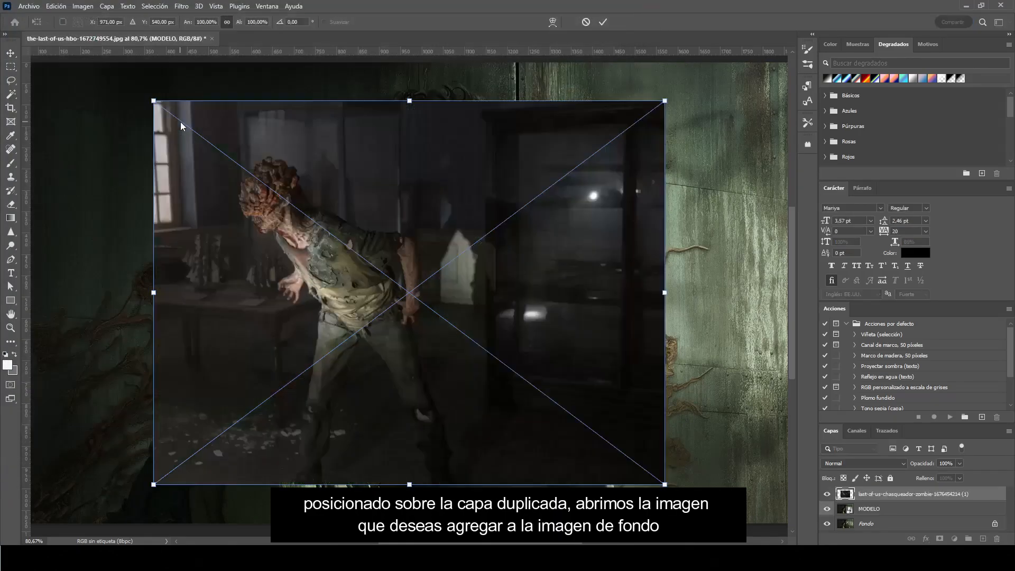
Scale the placed zombie image to about 150% and move it over the right half of the picture, slightly lower, then apply the transform.
key("ctrl+minus")
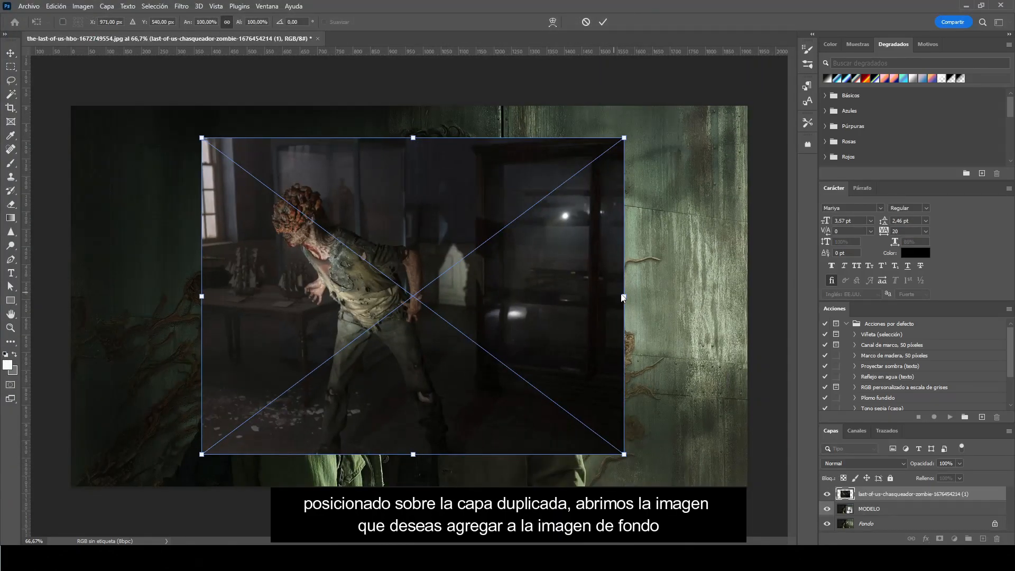
left_click_drag(622, 297, 730, 297)
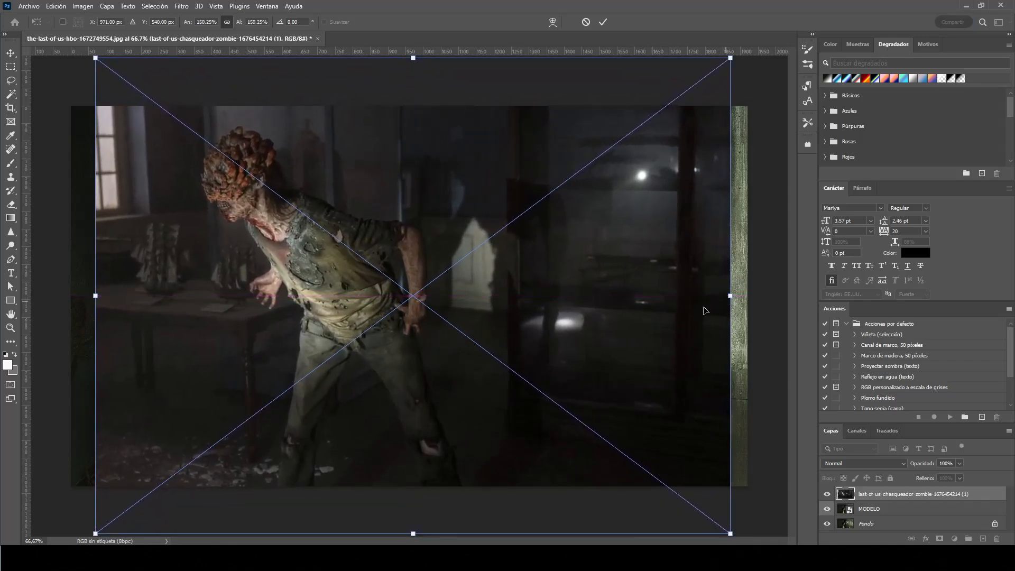
left_click_drag(298, 346, 605, 373)
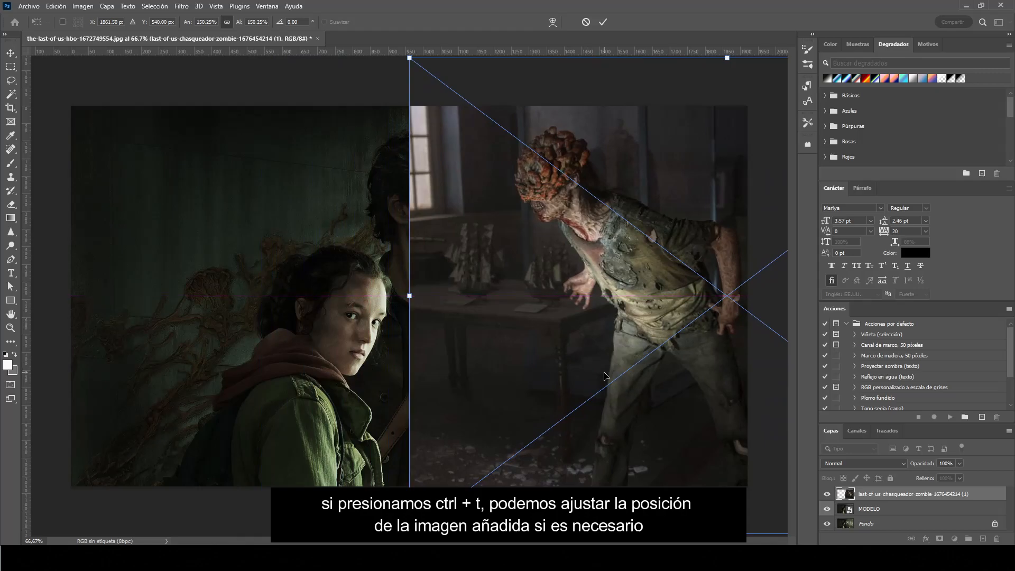
left_click_drag(598, 153, 598, 169)
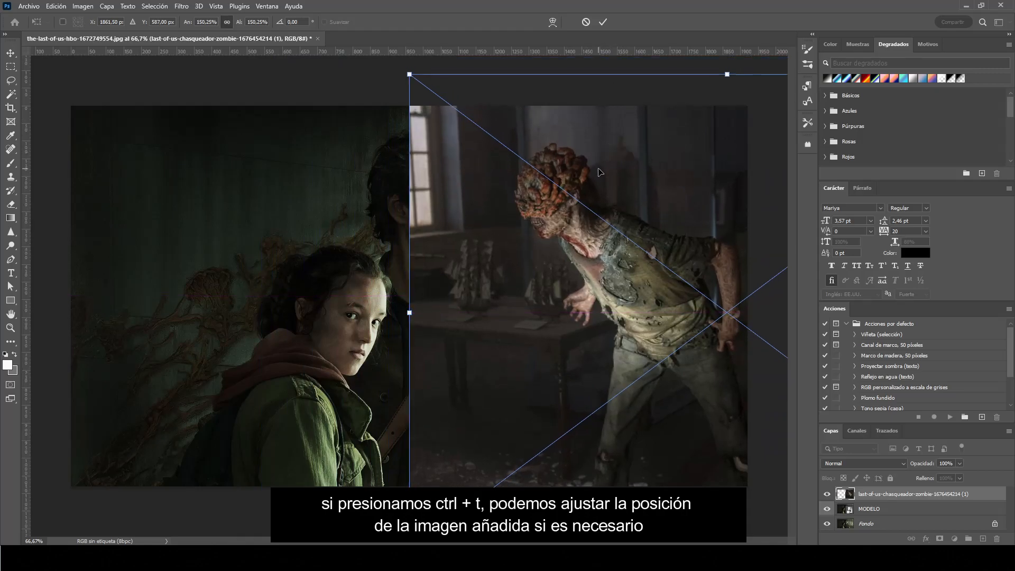
left_click(603, 21)
Shift the MODELO layer to the left so both characters stand beside the zombie image.
left_click(319, 274)
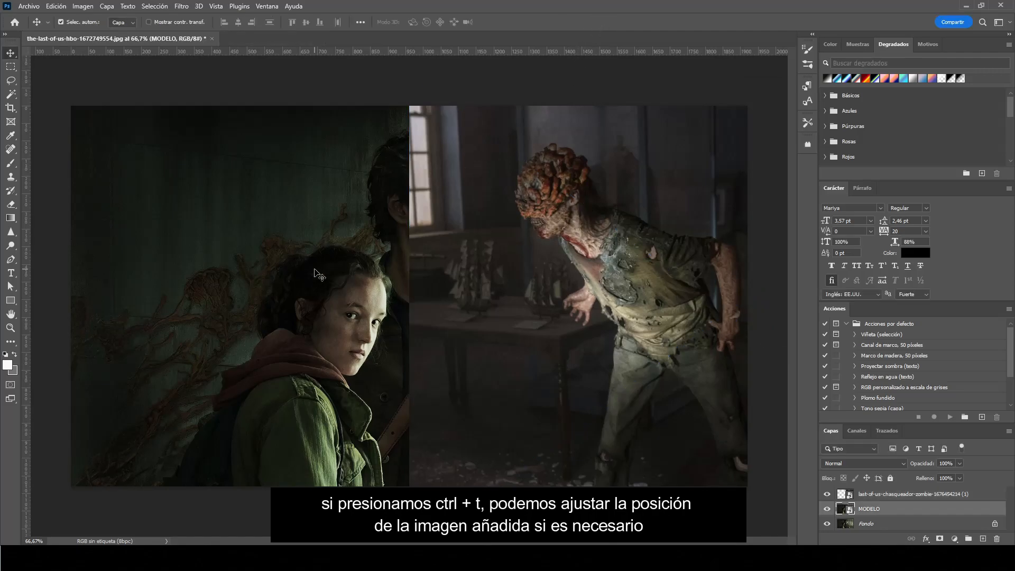
left_click_drag(319, 274, 205, 268)
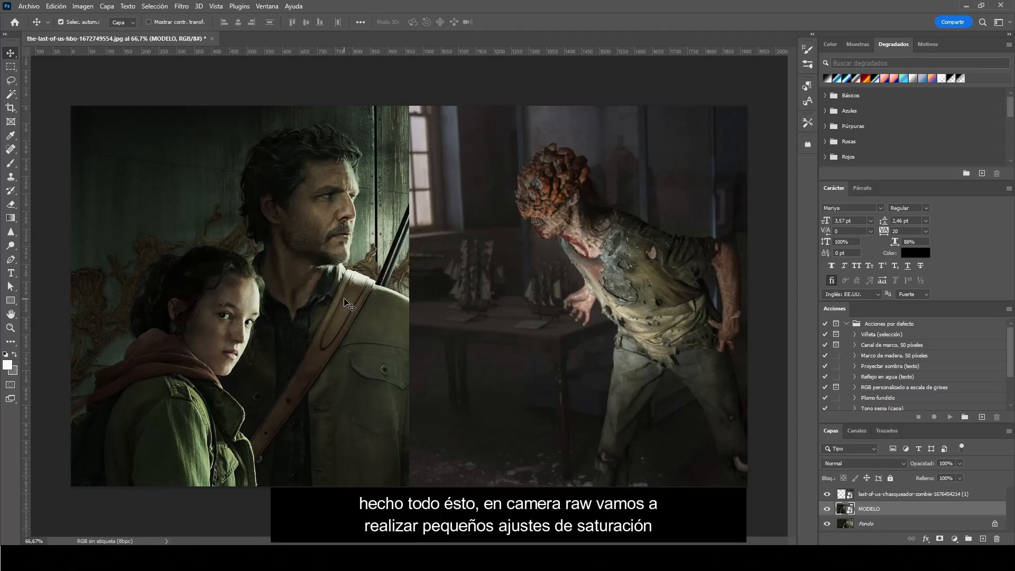
Apply a Camera Raw filter to the MODELO layer with Intensidad at -33 and slightly reduced Saturación.
left_click(182, 6)
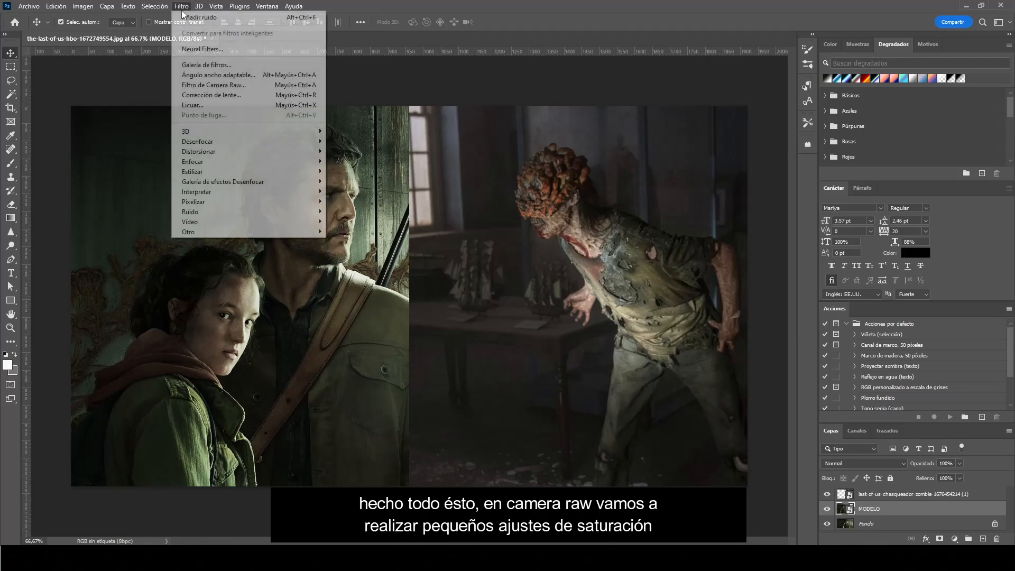
left_click(266, 89)
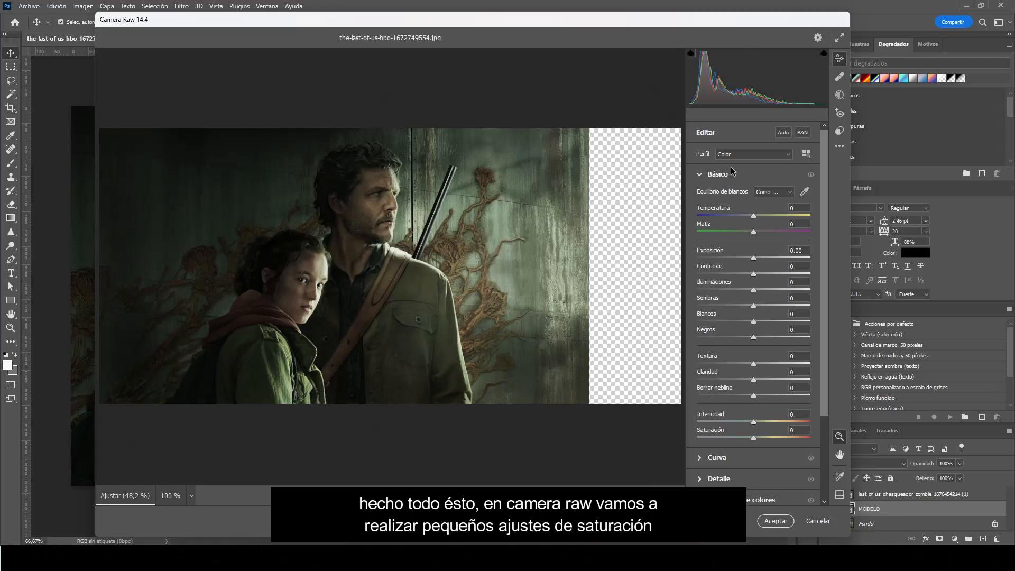
left_click(744, 422)
left_click_drag(739, 420, 735, 421)
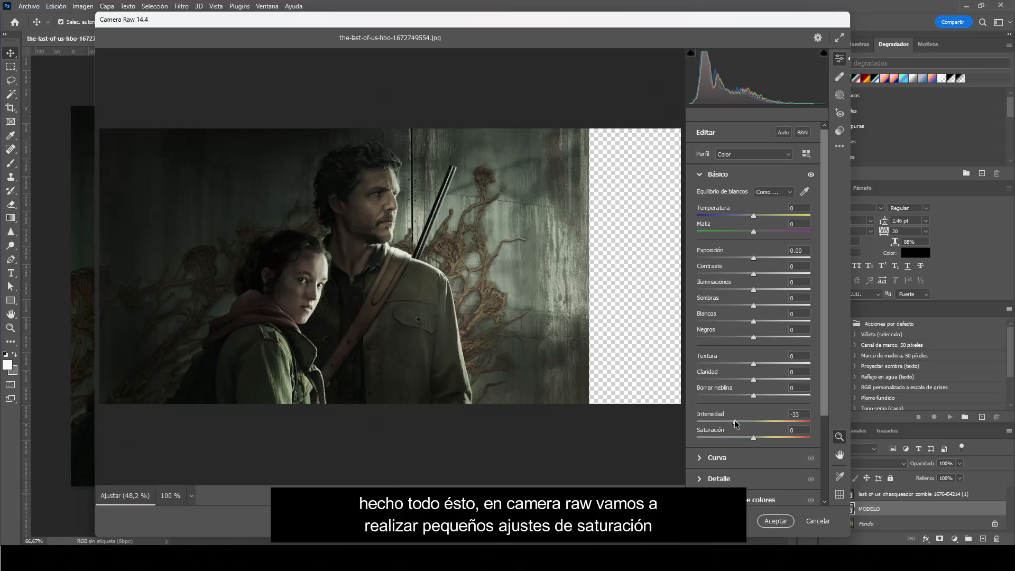
left_click(747, 436)
left_click(776, 520)
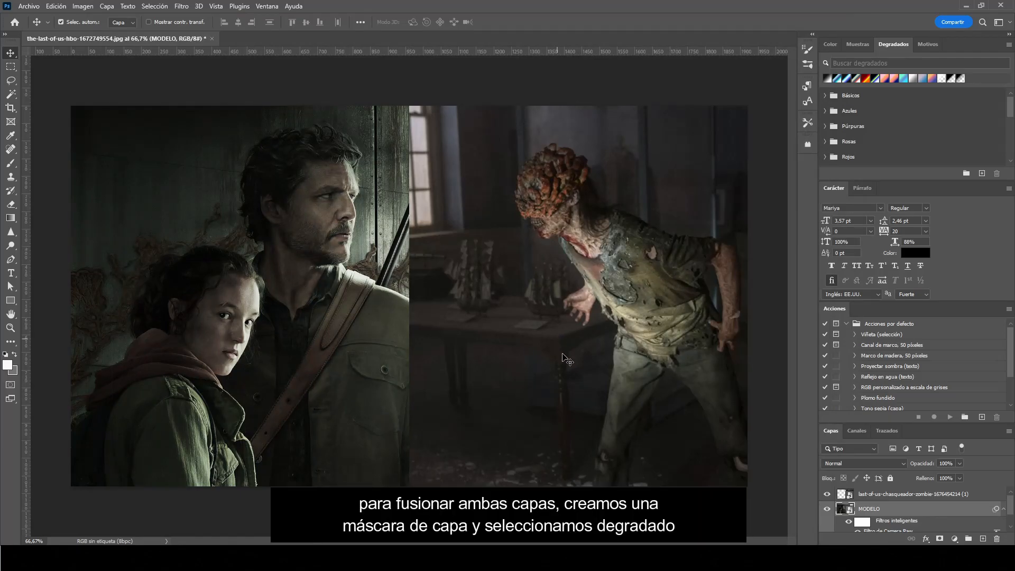
Add a layer mask to the zombie image layer.
left_click(656, 351)
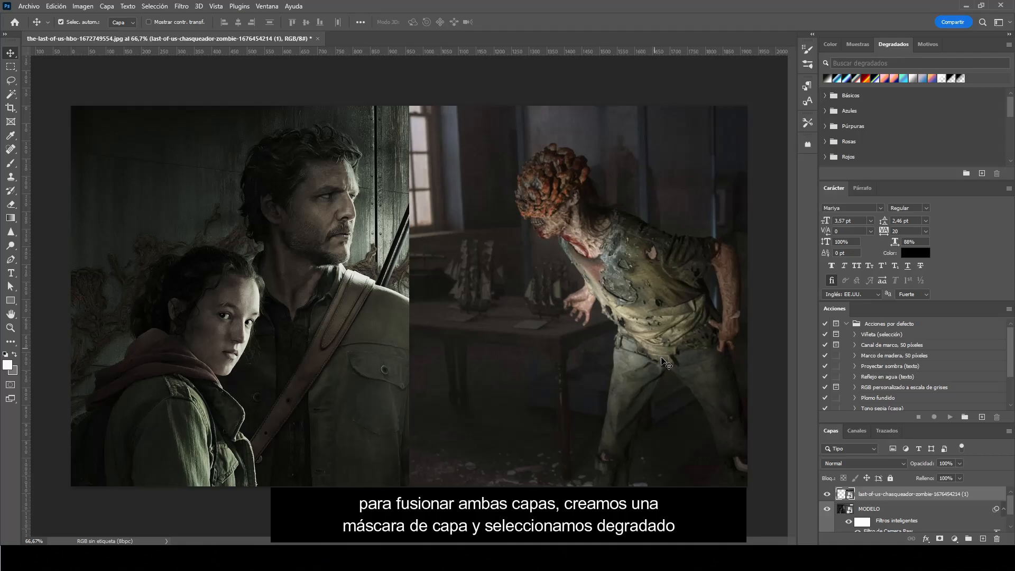
left_click(941, 538)
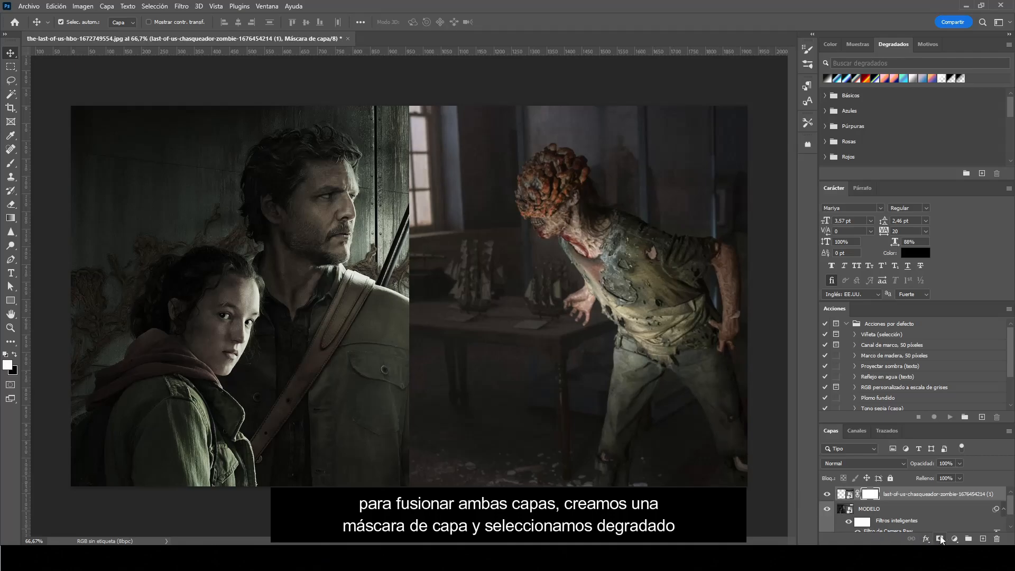
Draw linear black-to-white gradients across the seam on the zombie layer's mask, ending with a short horizontal fade from the man's shoulder toward the table.
scroll(407, 317, "up", 1)
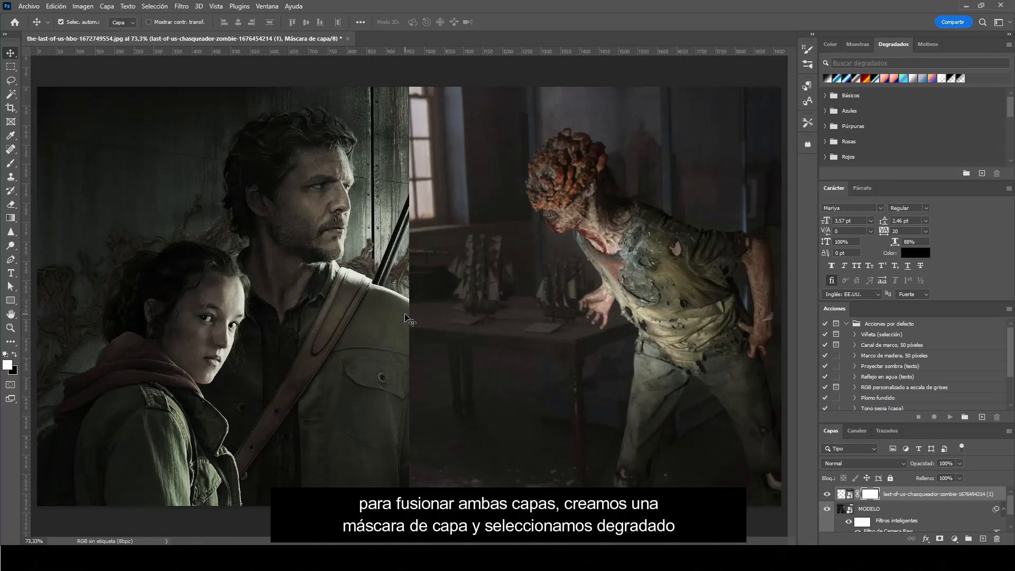
left_click(11, 219)
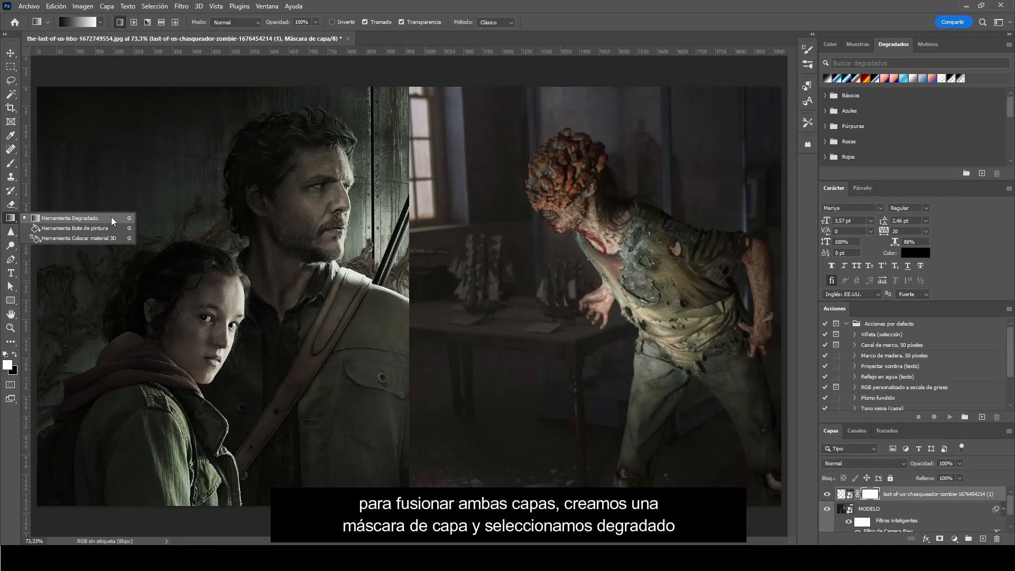
left_click(111, 218)
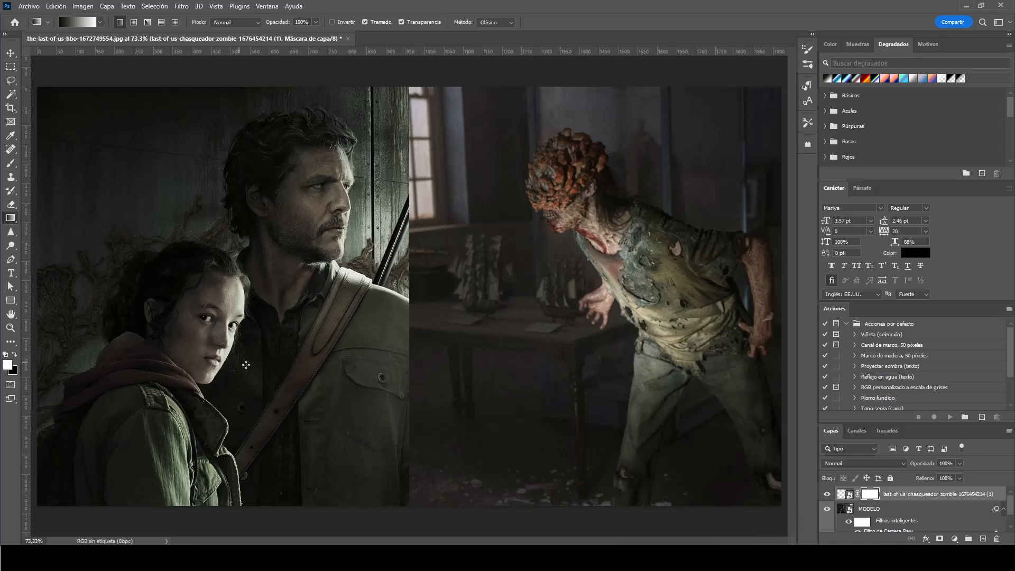
left_click_drag(263, 324, 537, 343)
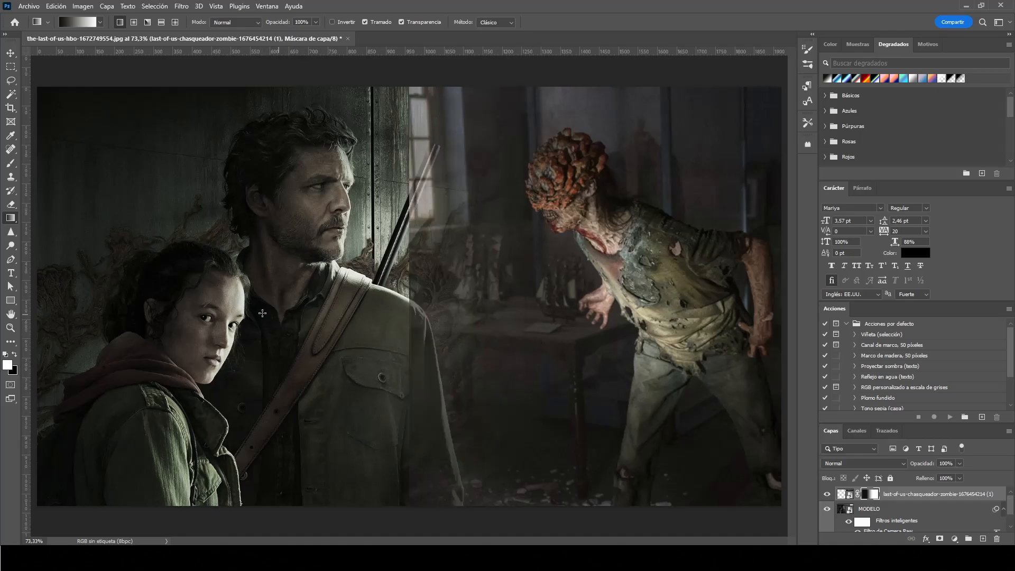
left_click_drag(238, 311, 596, 311)
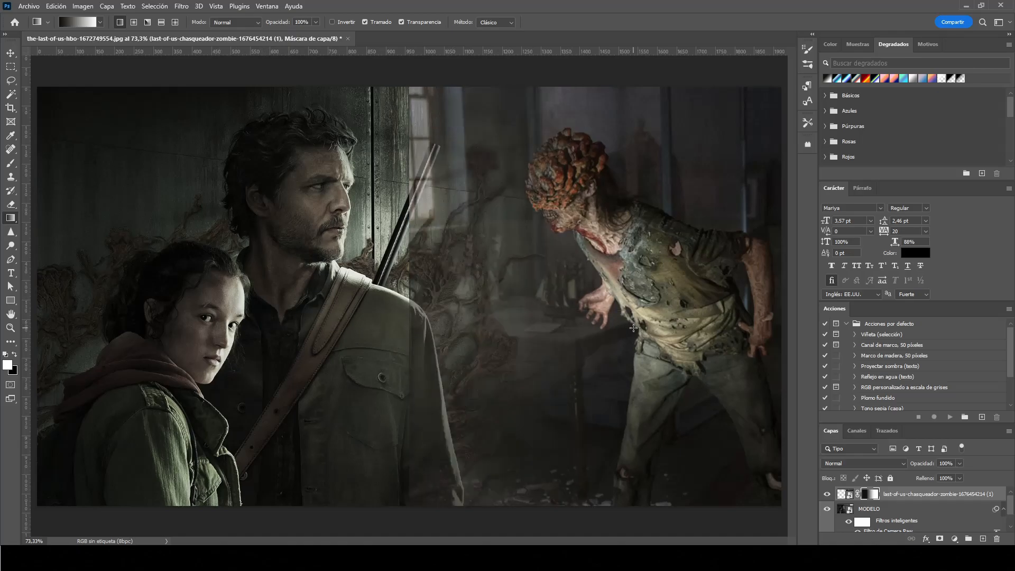
left_click_drag(215, 321, 745, 332)
left_click_drag(397, 326, 459, 327)
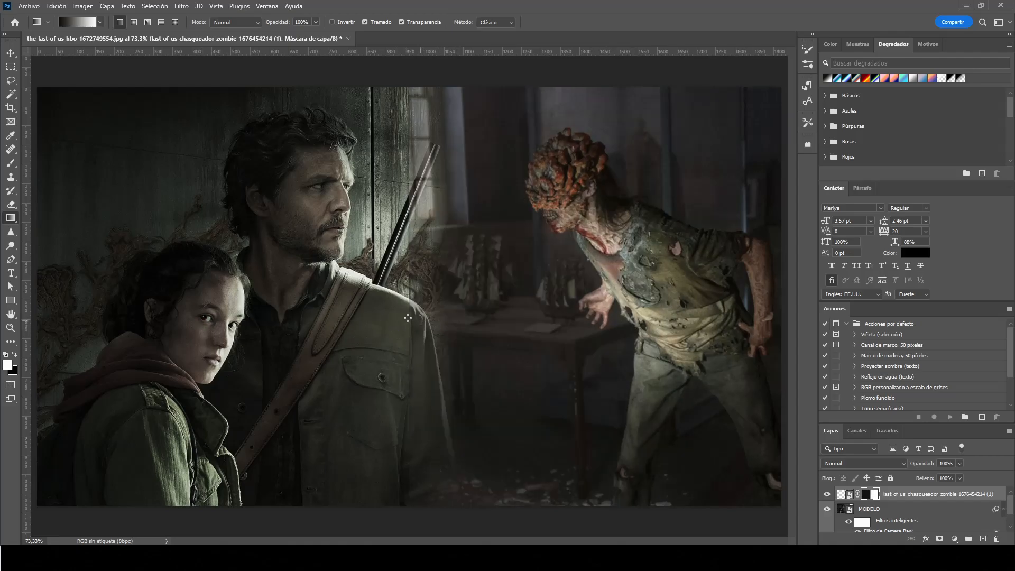
left_click_drag(408, 135, 412, 134)
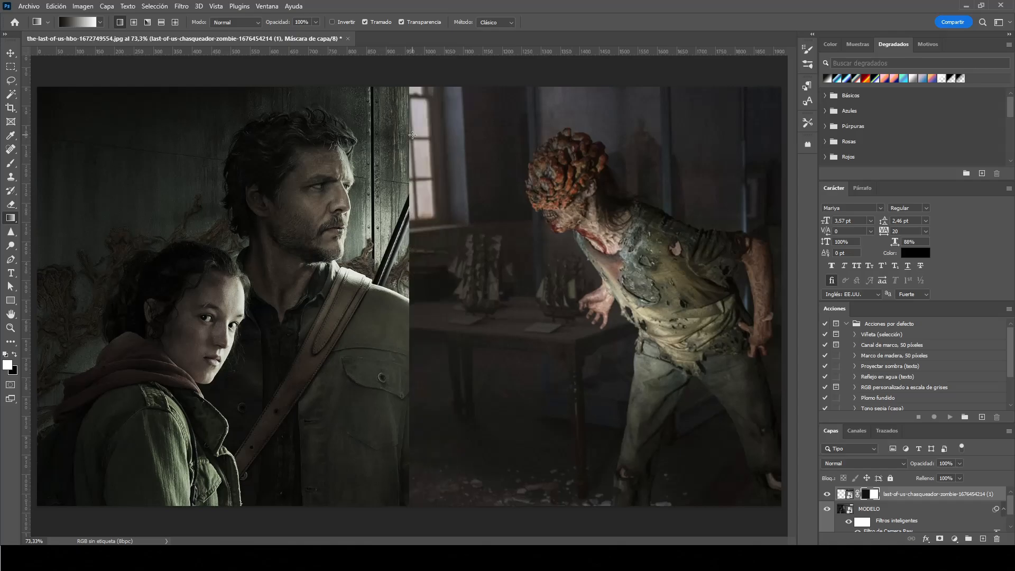
left_click_drag(353, 315, 526, 317)
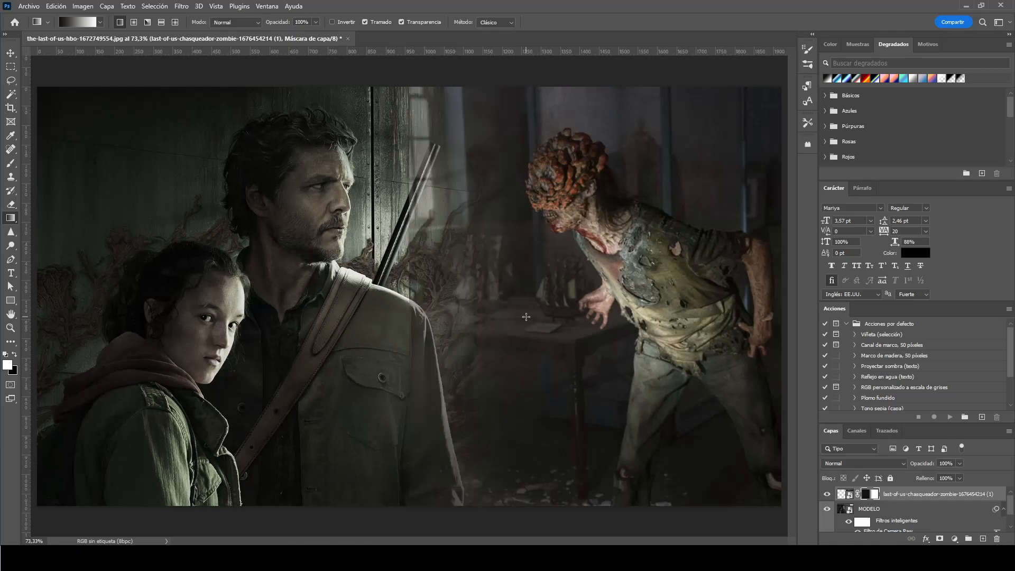
left_click_drag(389, 319, 510, 321)
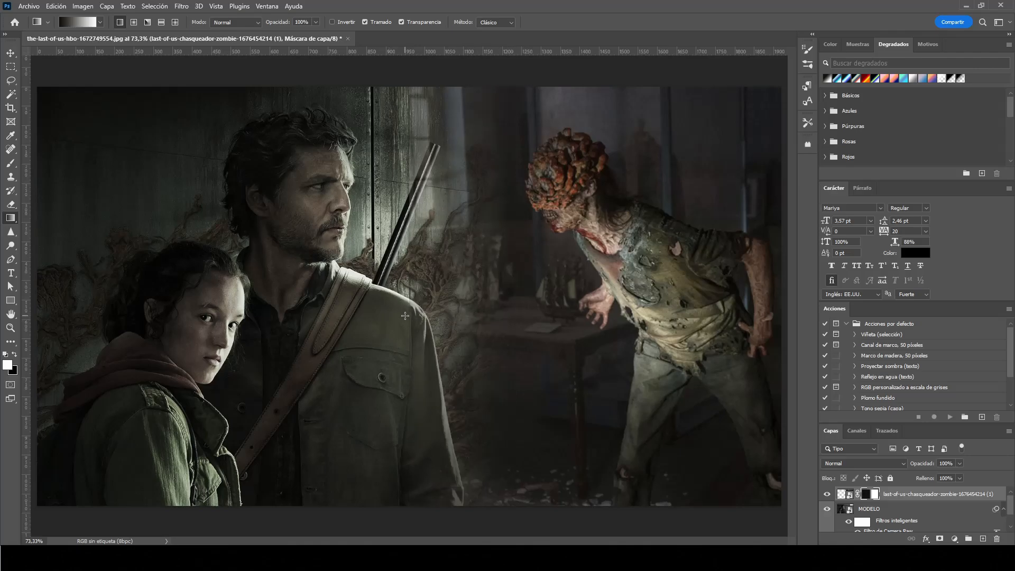
left_click_drag(403, 303, 512, 303)
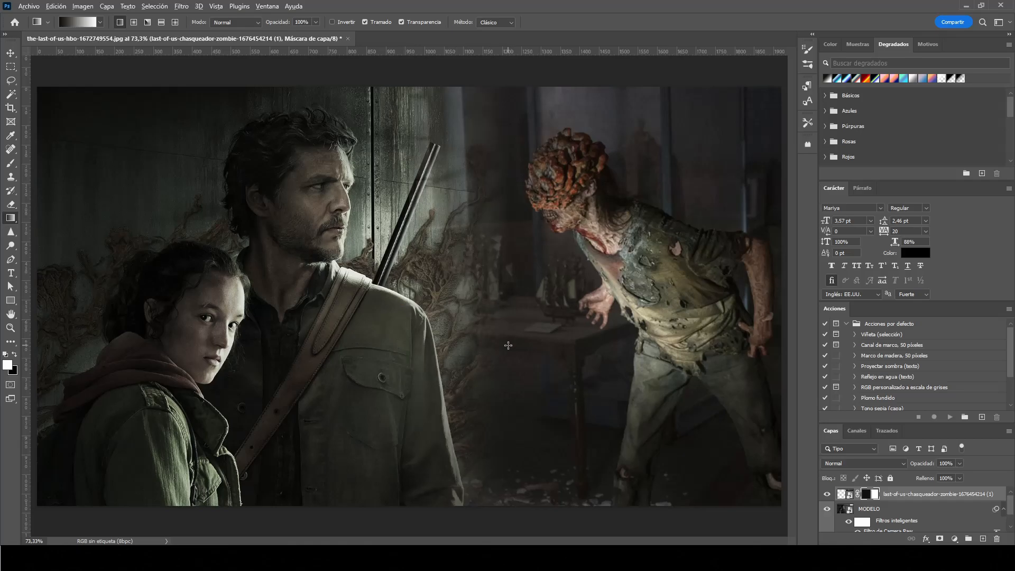
Examine the blended transition between the man's jacket, the rifle and the zombie scene up close.
scroll(508, 346, "down", 1)
scroll(512, 341, "up", 1)
left_click(11, 53)
scroll(479, 301, "up", 2)
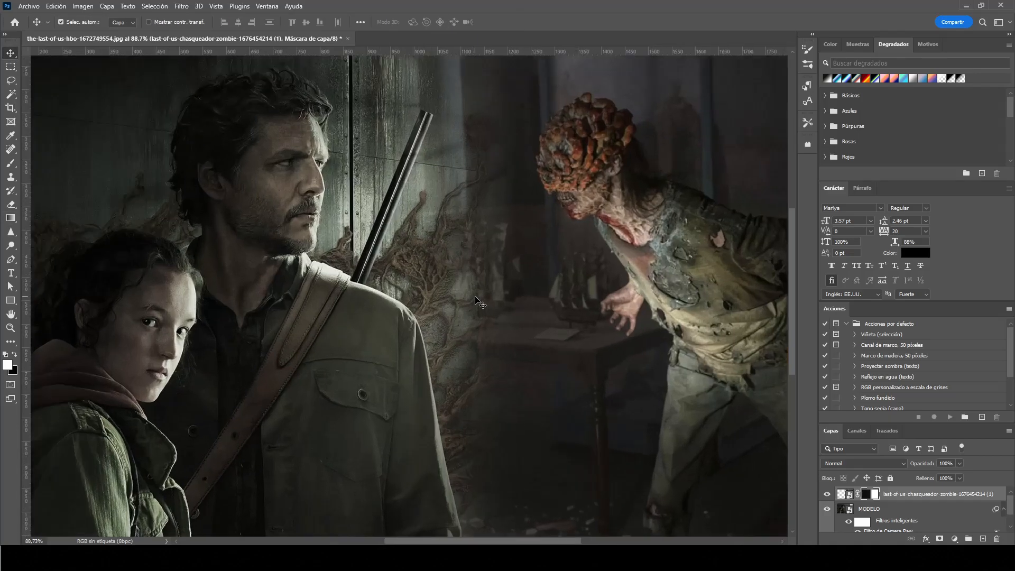
scroll(478, 302, "up", 2)
scroll(240, 214, "up", 2)
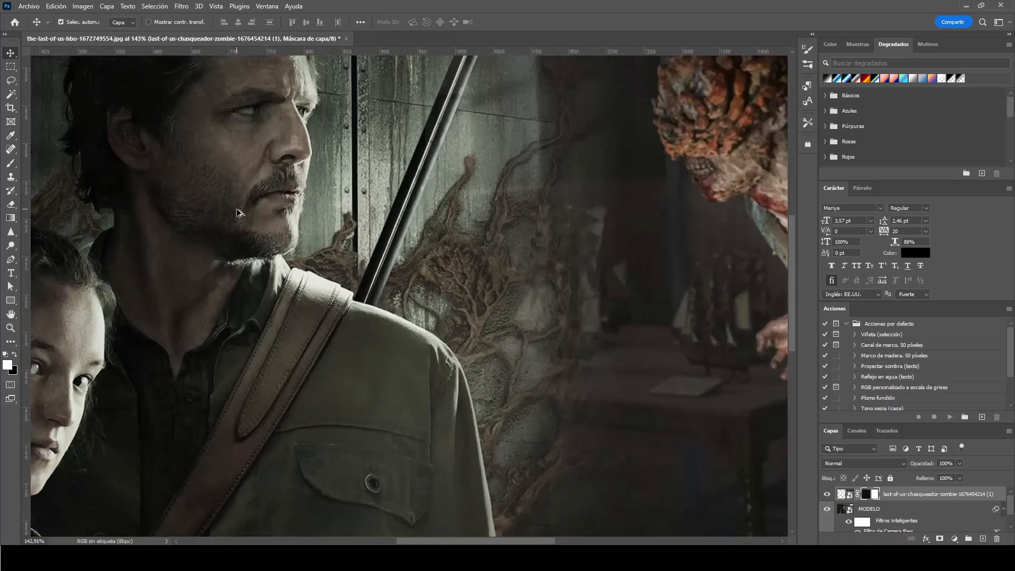
scroll(241, 214, "down", 4)
scroll(287, 239, "down", 2)
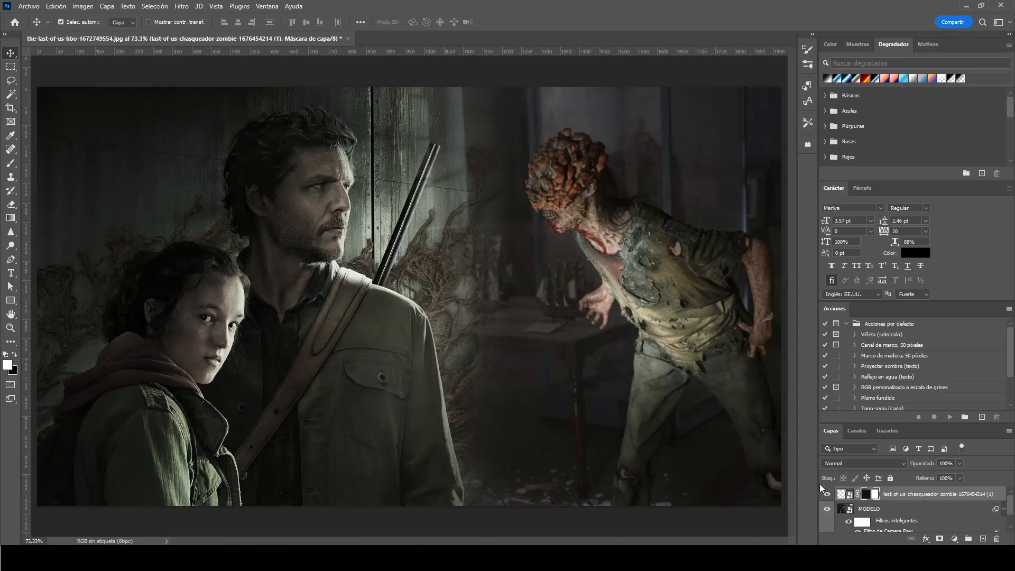
Apply an Añadir ruido filter to the zombie layer with a very low Cantidad, Uniforme distribution and Monocromático enabled.
left_click(183, 7)
mouse_move(235, 212)
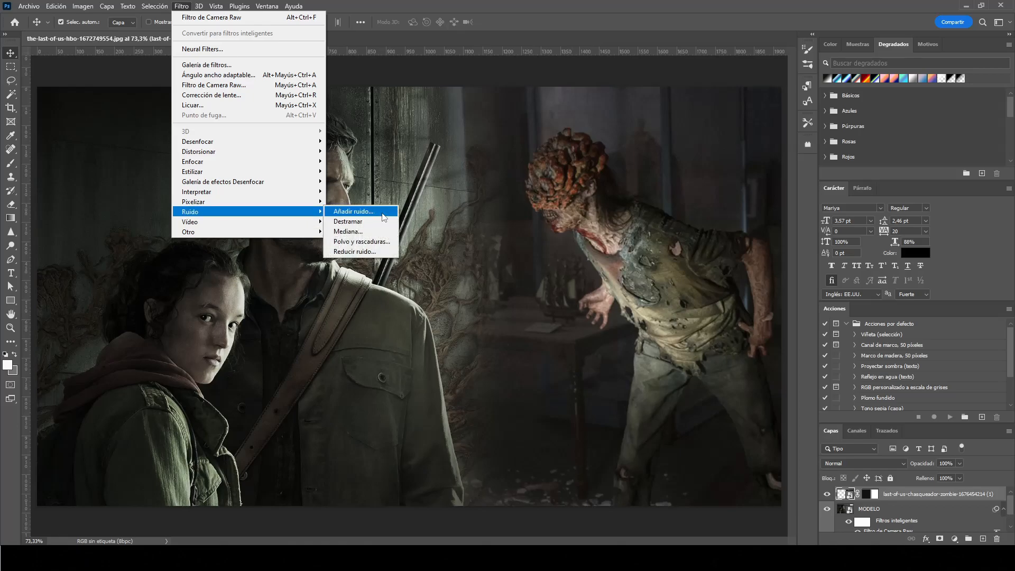
left_click(353, 211)
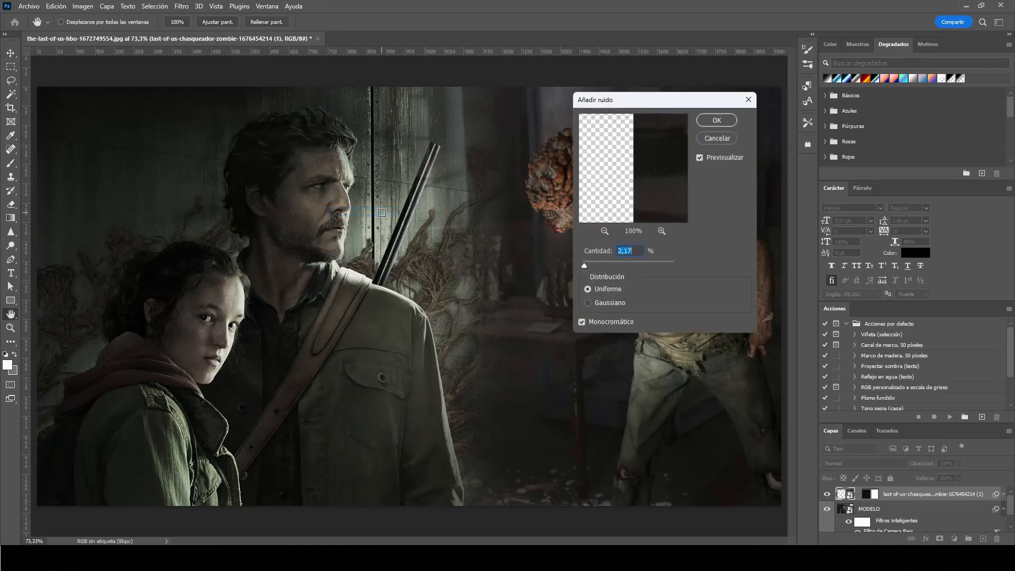
left_click_drag(656, 112, 353, 129)
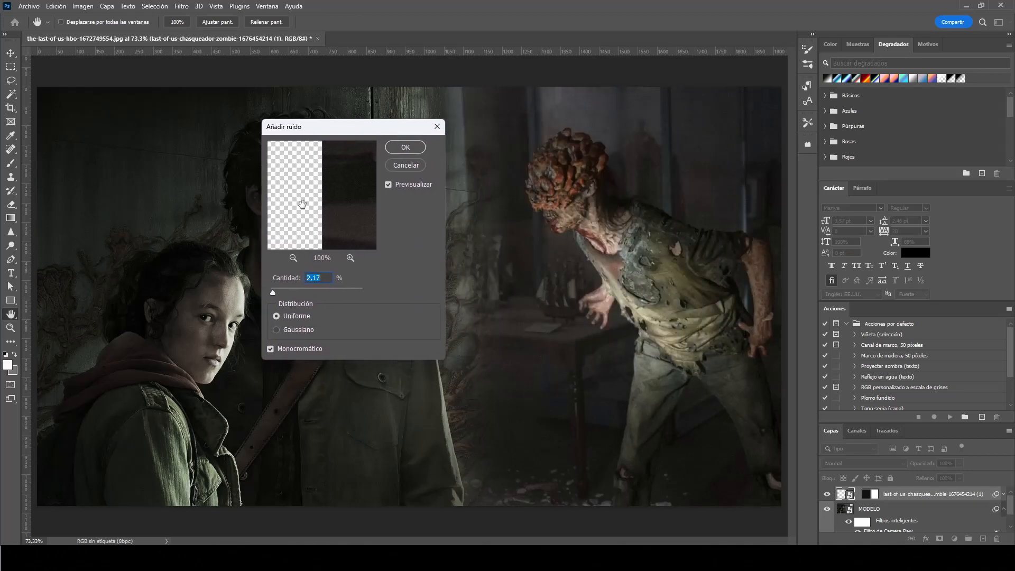
left_click_drag(295, 280, 286, 280)
left_click(409, 149)
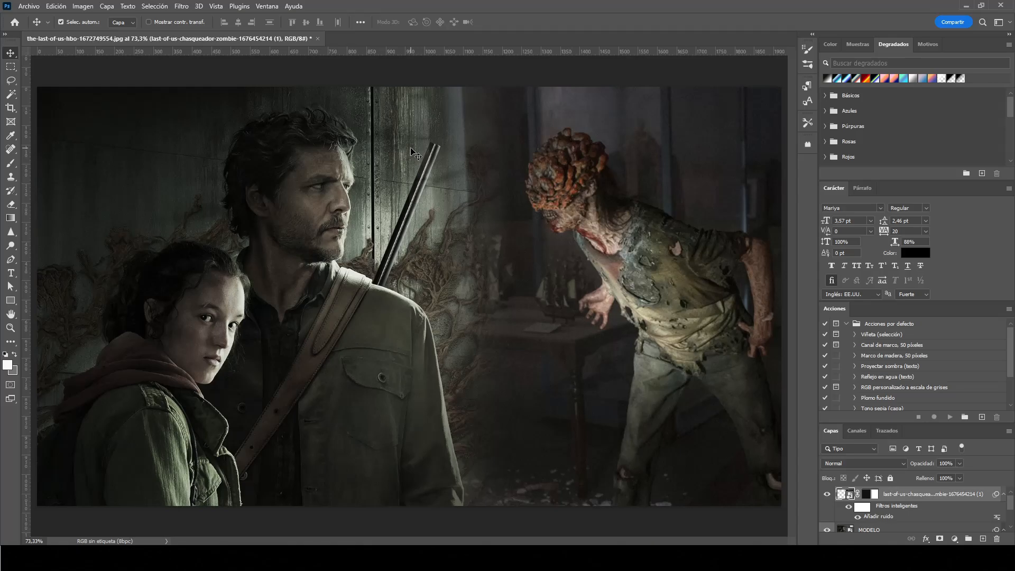
Compare the composition with and without the zombie layer by toggling its visibility, leaving the layer shown.
left_click(826, 495)
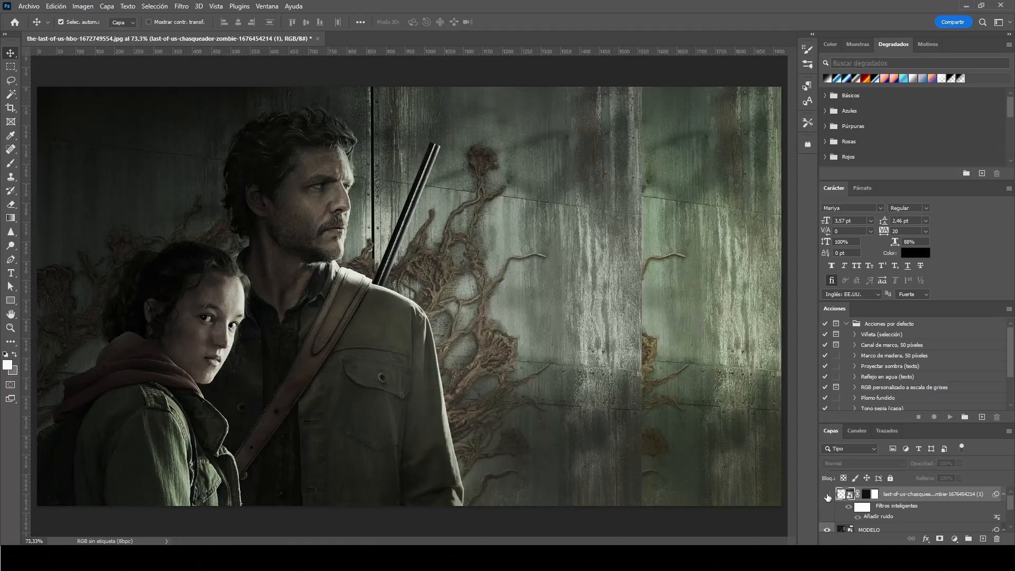
left_click(826, 495)
left_click(827, 496)
left_click(827, 494)
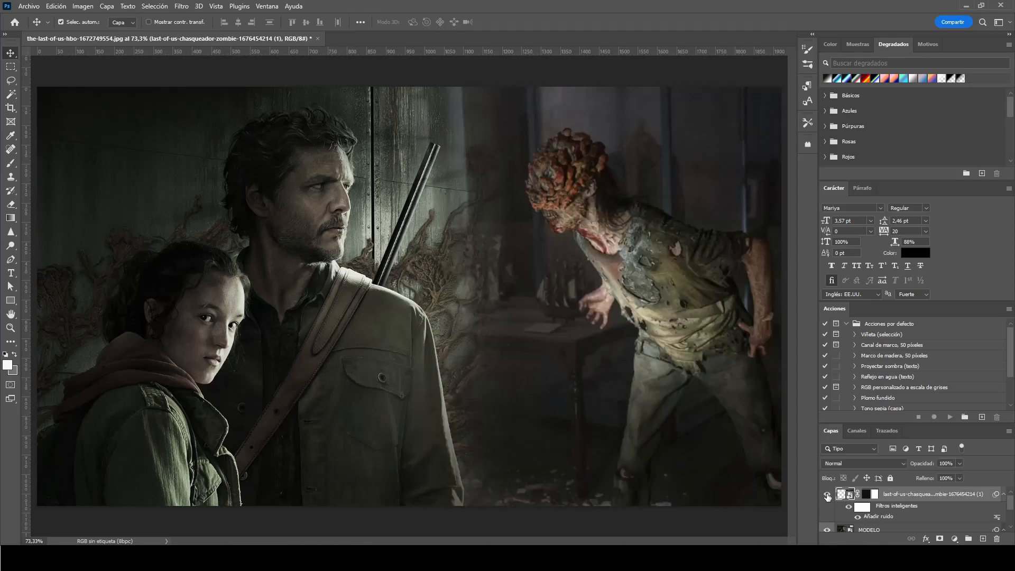
left_click(828, 495)
left_click(827, 495)
left_click(828, 495)
left_click(828, 495)
key("ctrl+minus")
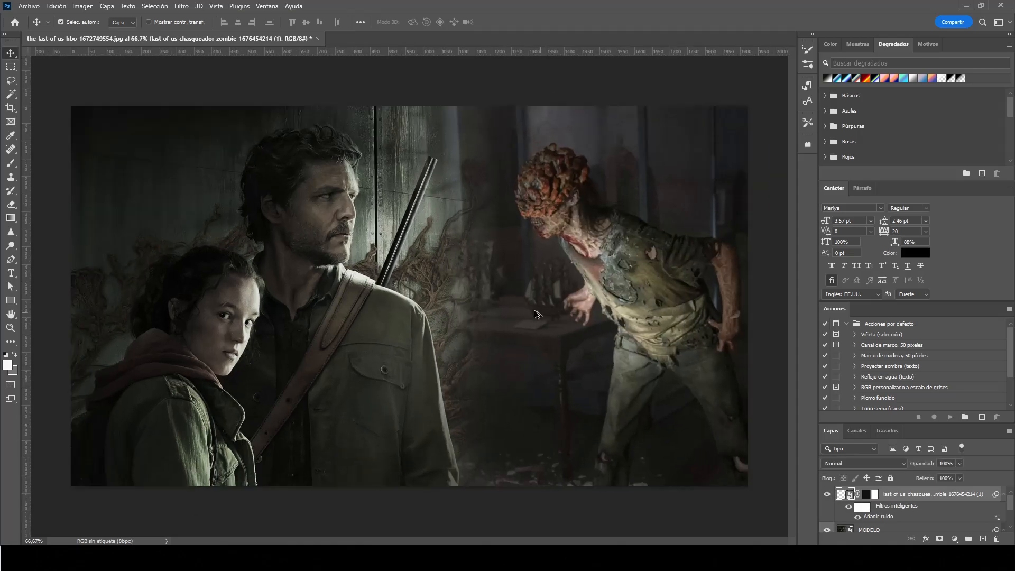
key("ctrl+plus")
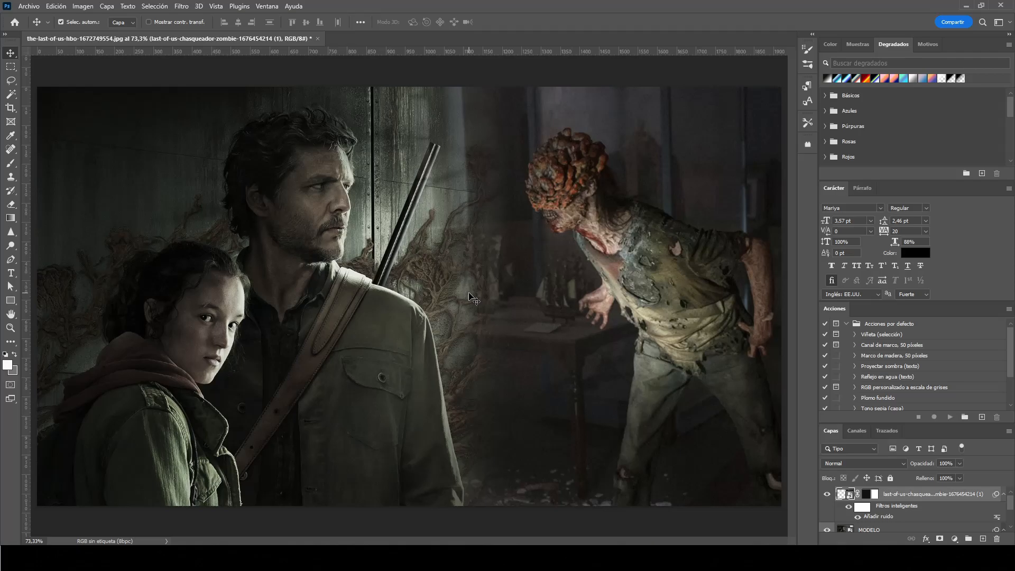